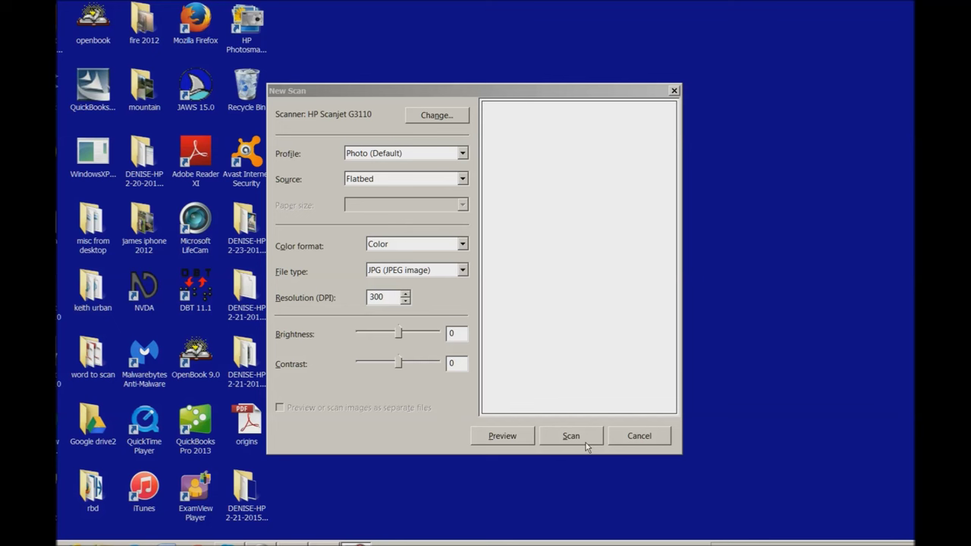
# Scan the signature page and import it tagged 'jane doe sign' as a 2550 x 3510 JPEG.
pyautogui.click(581, 440)
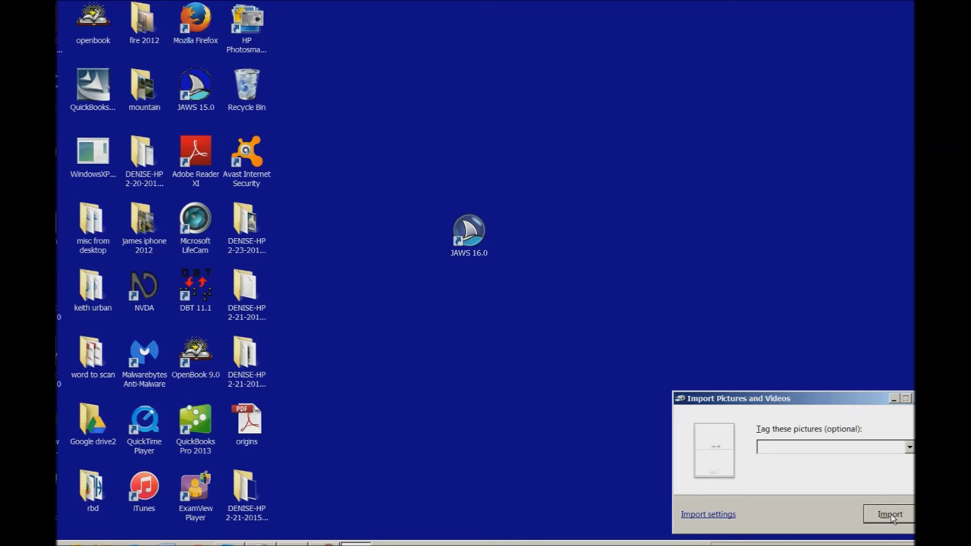
pyautogui.write('jane doesign')
pyautogui.click(891, 516)
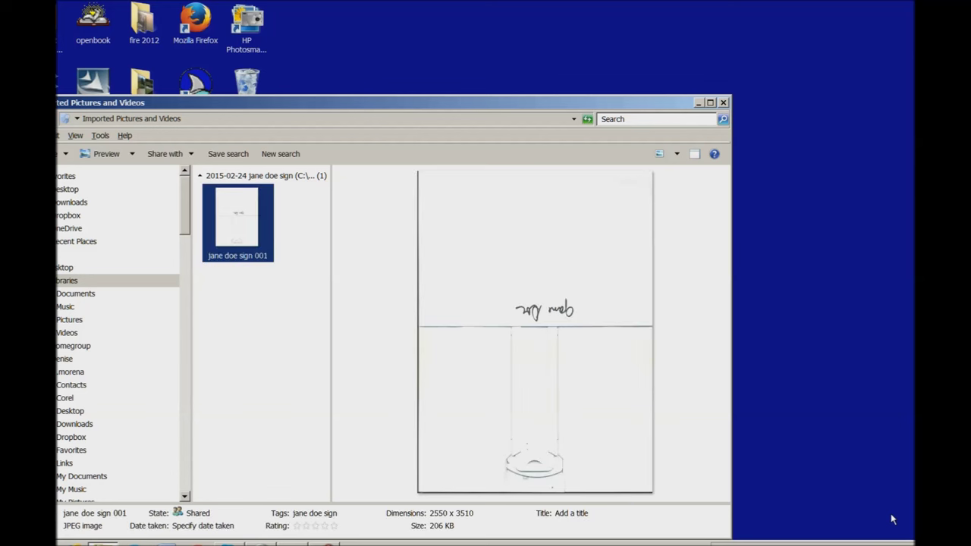
# Open jane doe sign 001 with Microsoft Office 2010 Picture Manager from the shortcut menu.
pyautogui.hotkey('shift', 'F10')
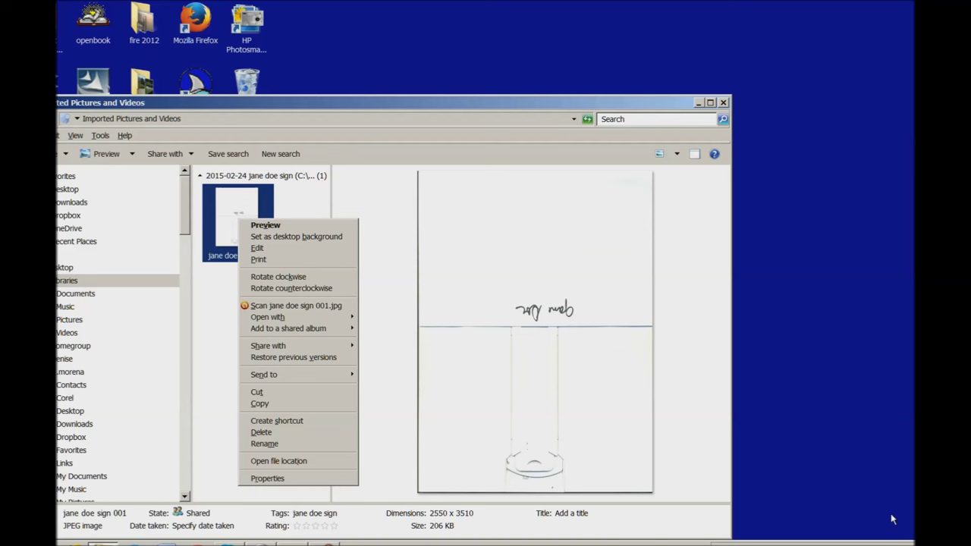
pyautogui.press('Down')
pyautogui.press('Down')
pyautogui.press('Down')
pyautogui.press('Down')
pyautogui.press('Down')
pyautogui.press('Down')
pyautogui.press('Down')
pyautogui.press('Down')
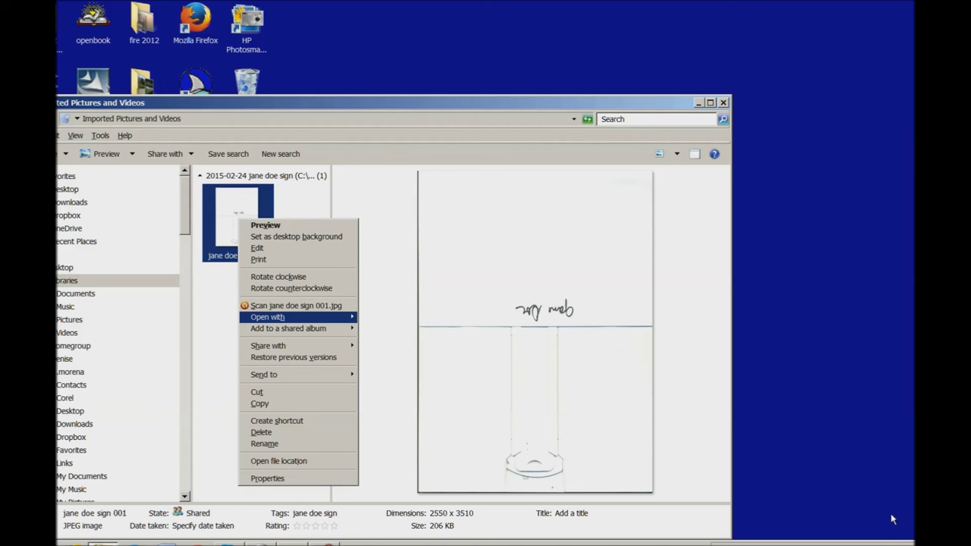
pyautogui.press('Right')
pyautogui.press('Down')
pyautogui.press('Down')
pyautogui.press('Down')
pyautogui.press('Down')
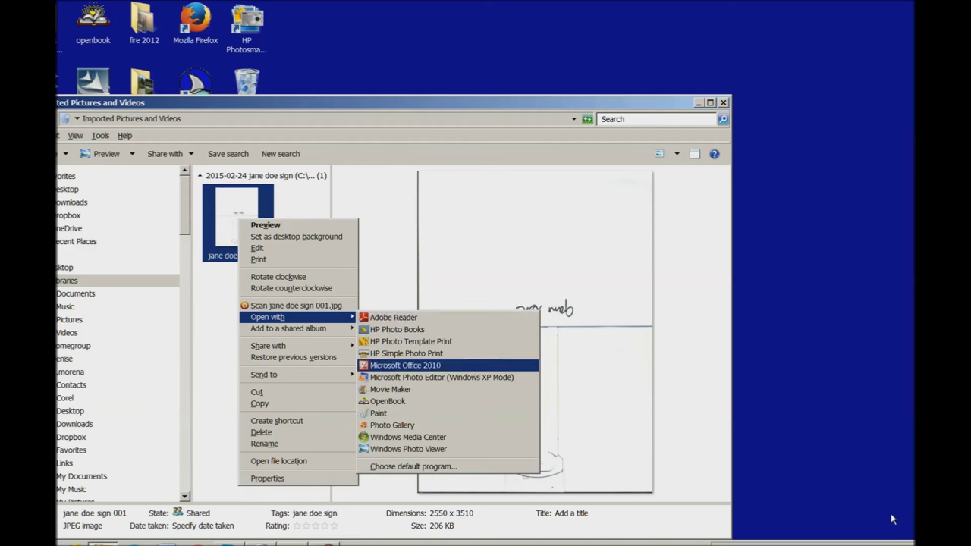
pyautogui.press('Return')
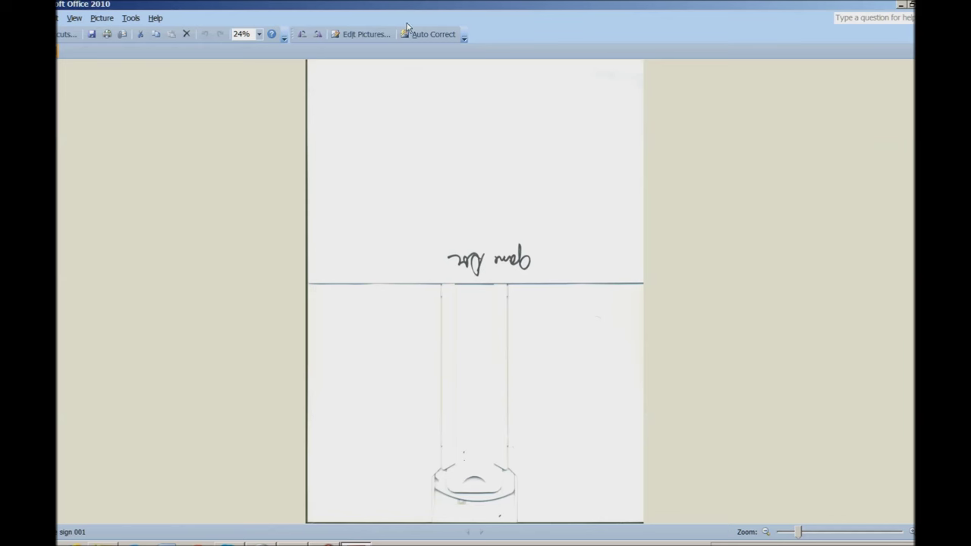
# Crop the top, bottom, right and left edges to the upside-down signature, 694 x 322 pixels.
pyautogui.click(364, 34)
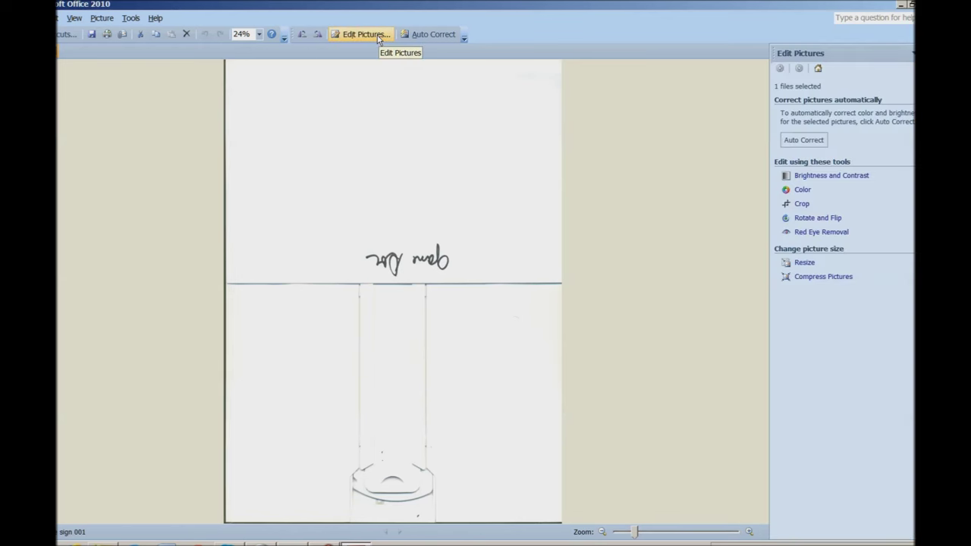
pyautogui.click(802, 204)
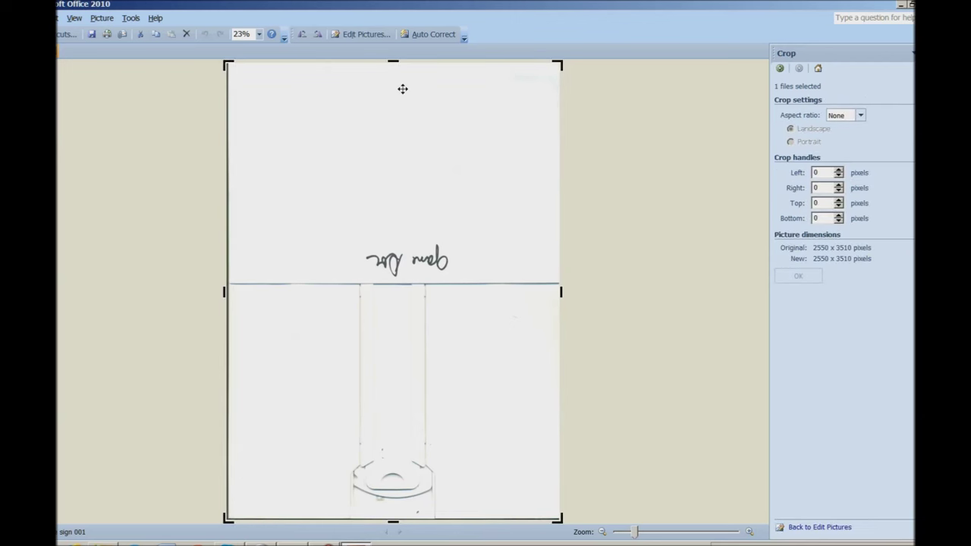
pyautogui.moveTo(393, 60); pyautogui.dragTo(395, 236)
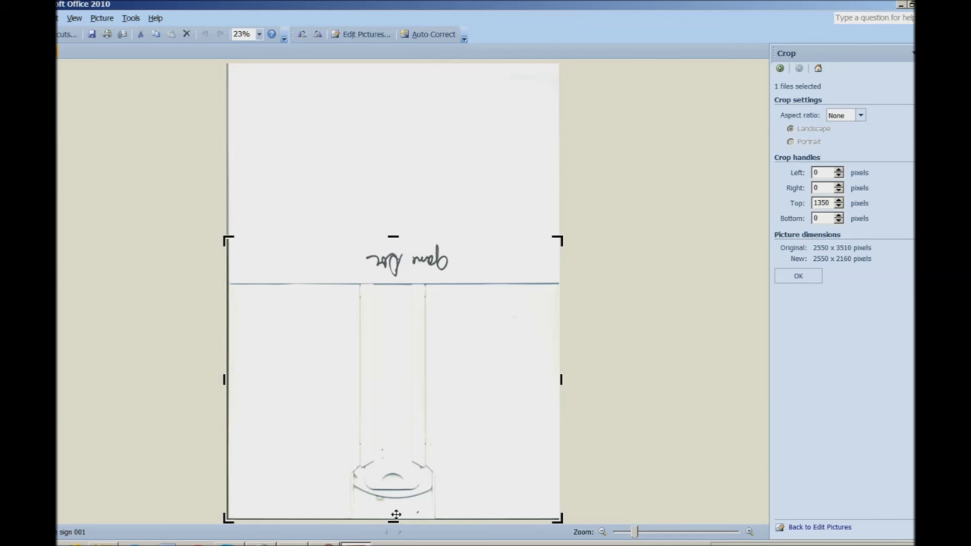
pyautogui.moveTo(393, 521); pyautogui.dragTo(414, 285)
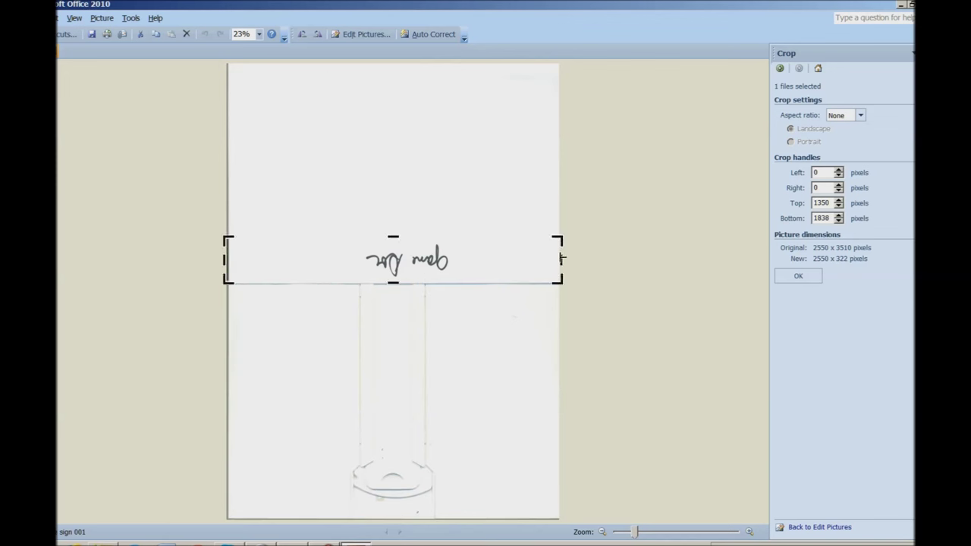
pyautogui.moveTo(561, 259); pyautogui.dragTo(454, 259)
pyautogui.moveTo(223, 258); pyautogui.dragTo(360, 261)
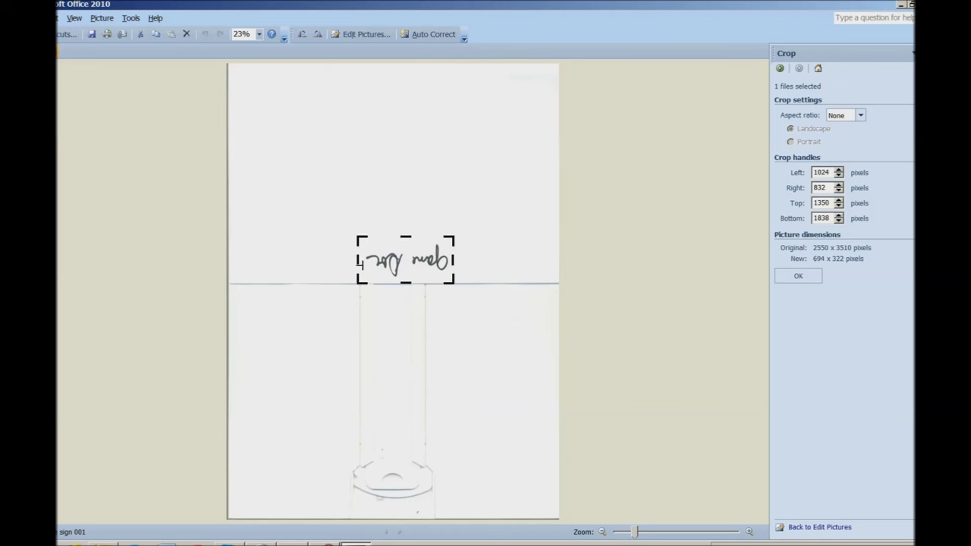
pyautogui.click(797, 278)
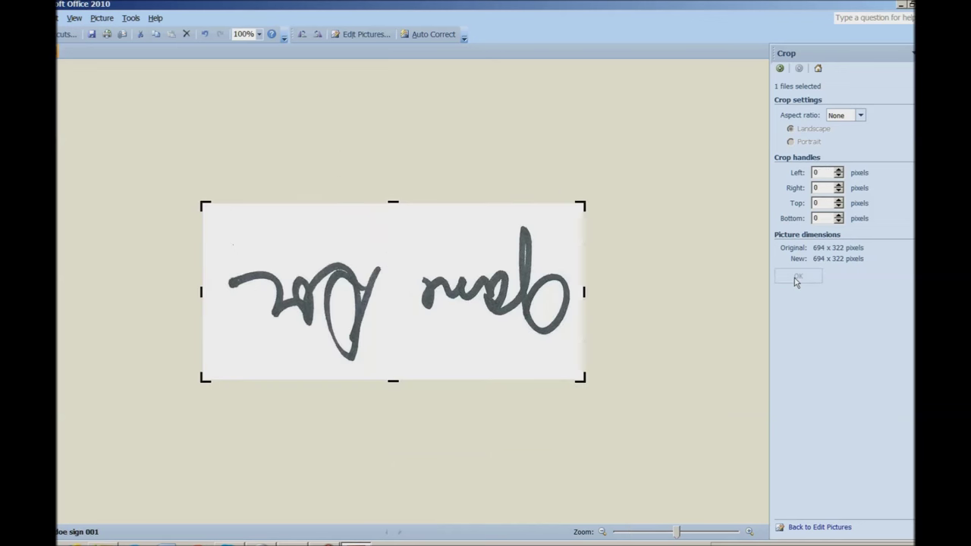
# Rotate the signature left twice to upright and trim blank edges to 666 x 274 pixels.
pyautogui.click(303, 35)
pyautogui.click(303, 35)
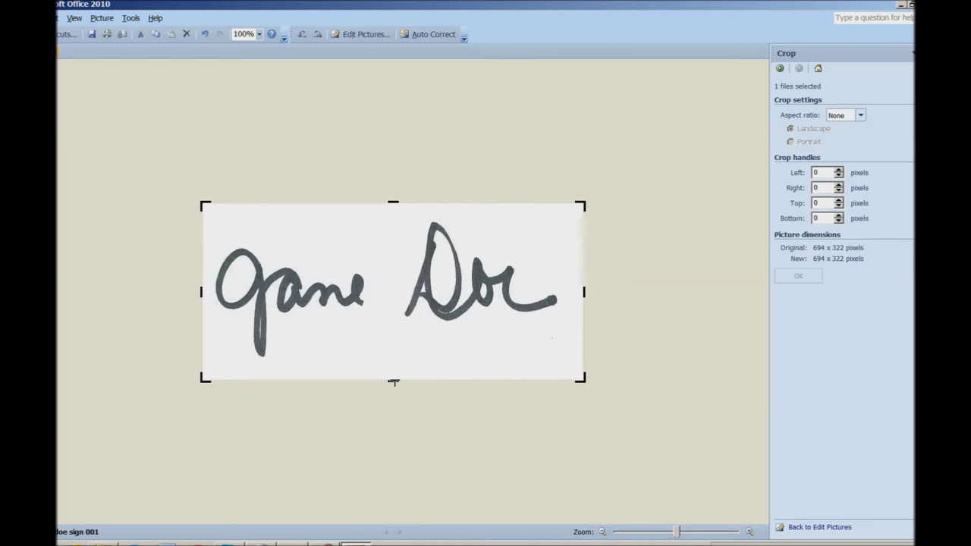
pyautogui.moveTo(394, 381); pyautogui.dragTo(394, 367)
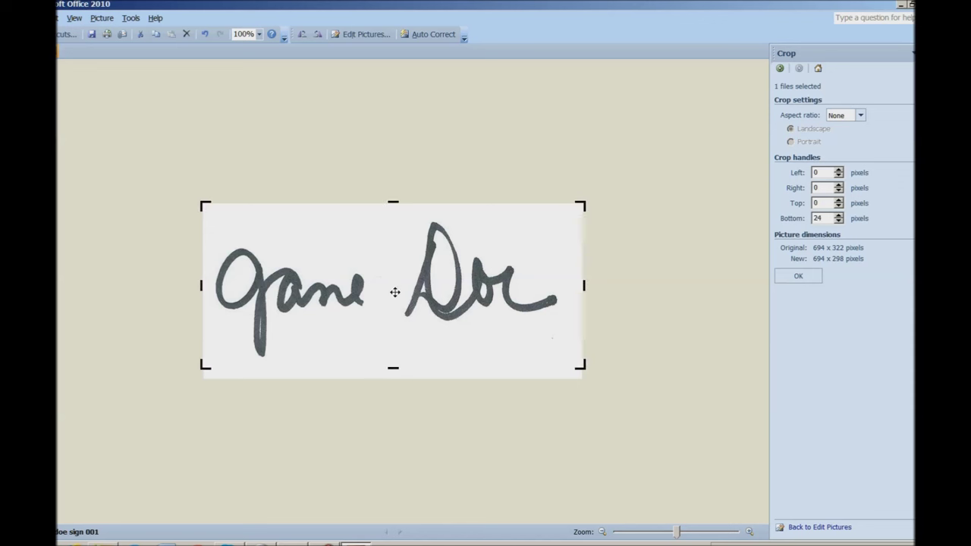
pyautogui.moveTo(394, 202); pyautogui.dragTo(391, 214)
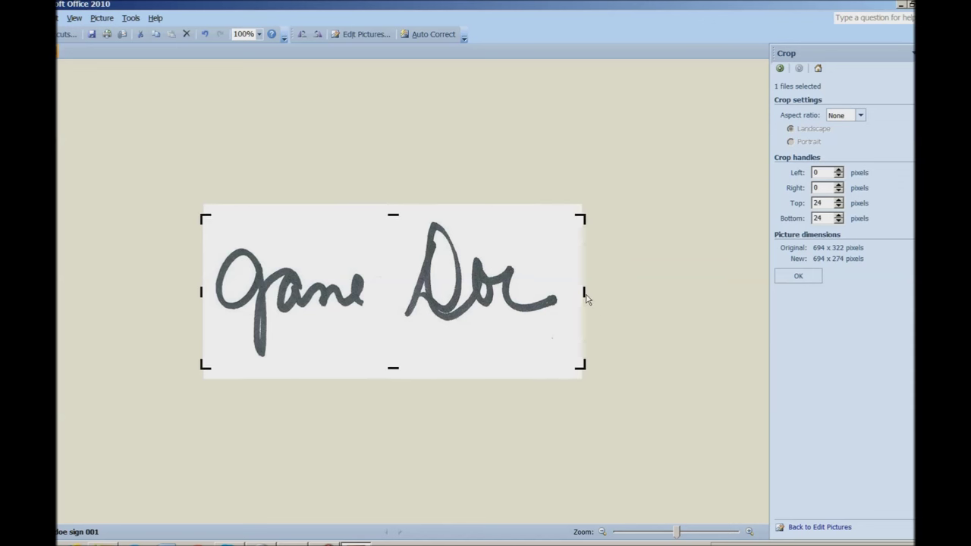
pyautogui.moveTo(582, 291); pyautogui.dragTo(571, 296)
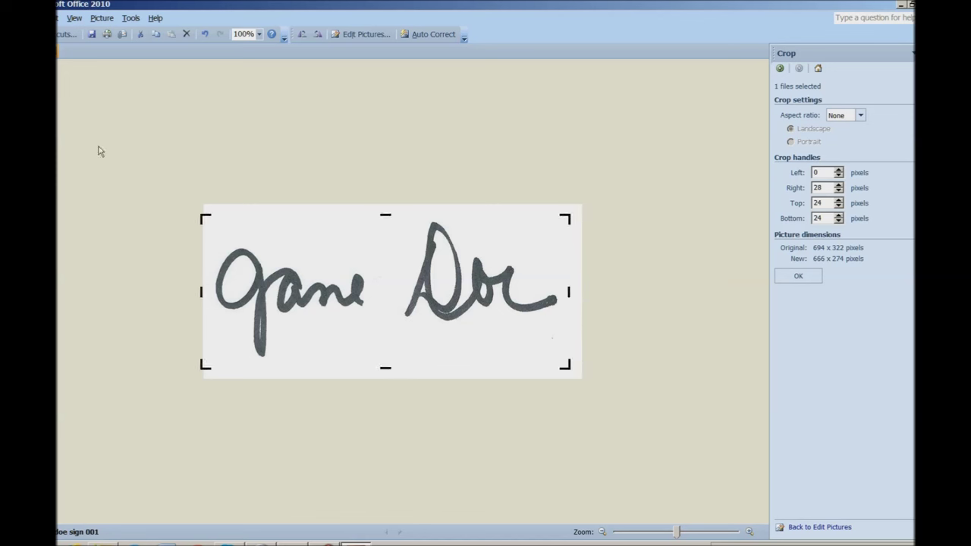
pyautogui.hotkey('alt', 'f')
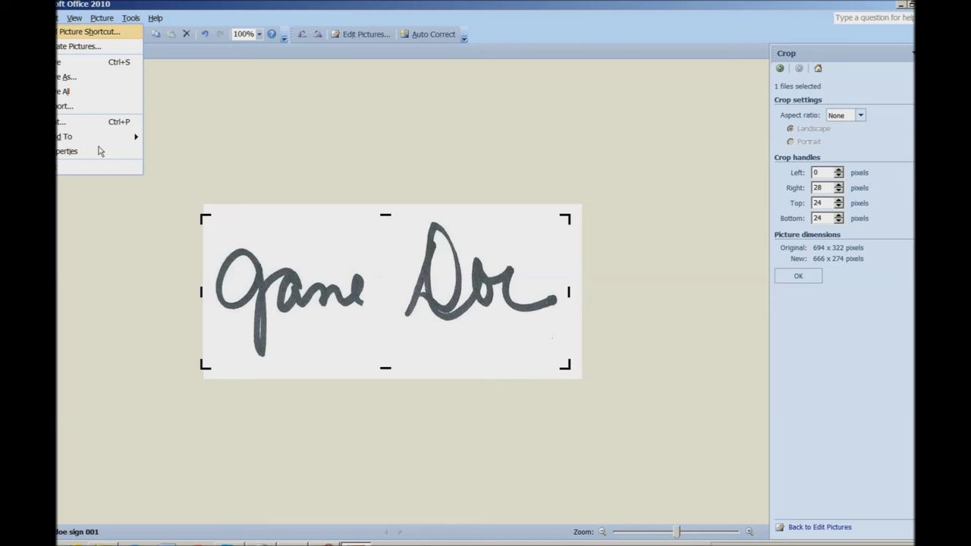
# Save the cropped signature as a new file in the Pictures library and close Picture Manager.
pyautogui.press('a')
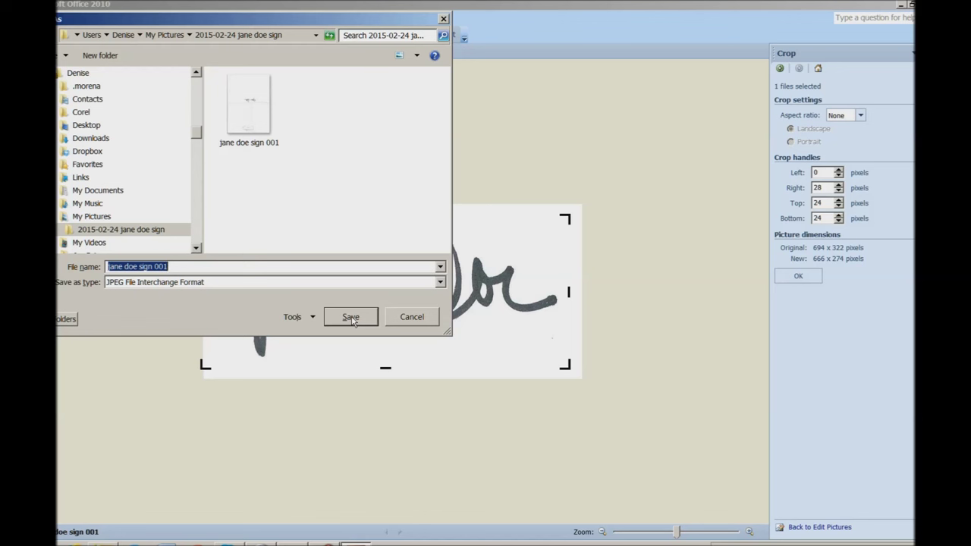
pyautogui.hotkey('alt', 'd')
pyautogui.write('pic')
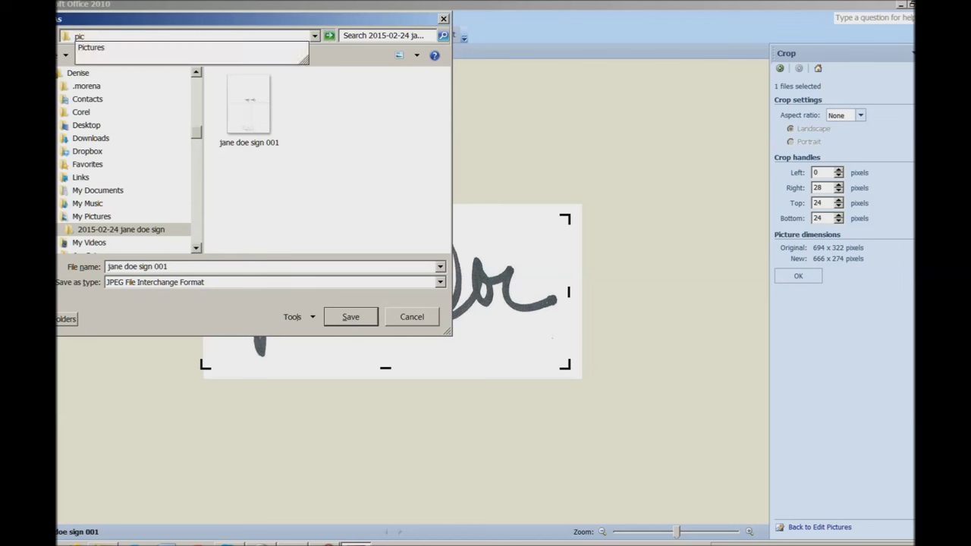
pyautogui.press('Down')
pyautogui.press('Return')
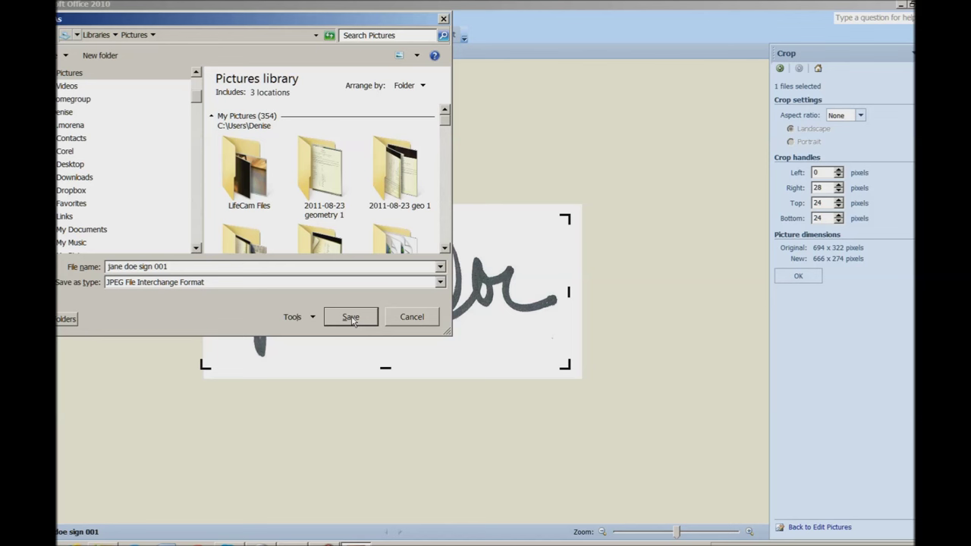
pyautogui.click(351, 317)
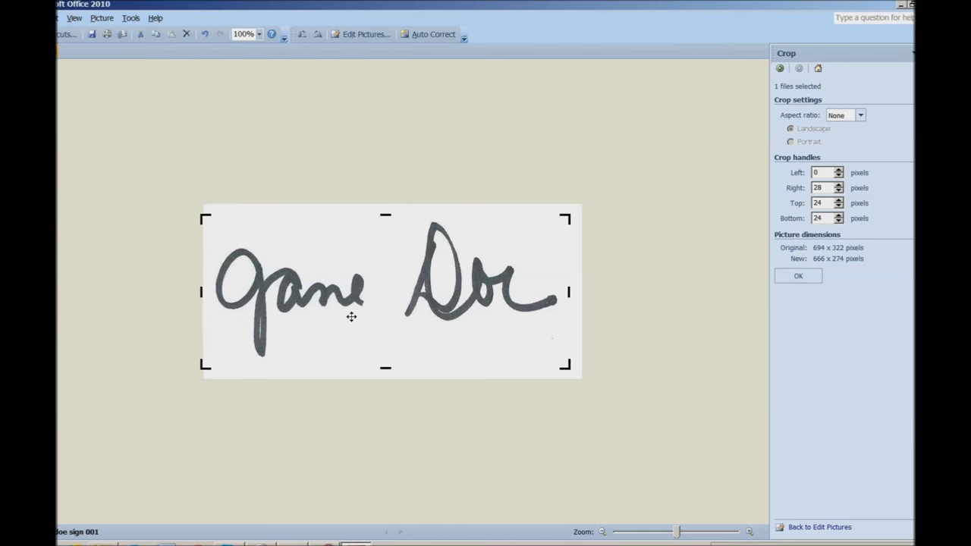
pyautogui.doubleClick(352, 317)
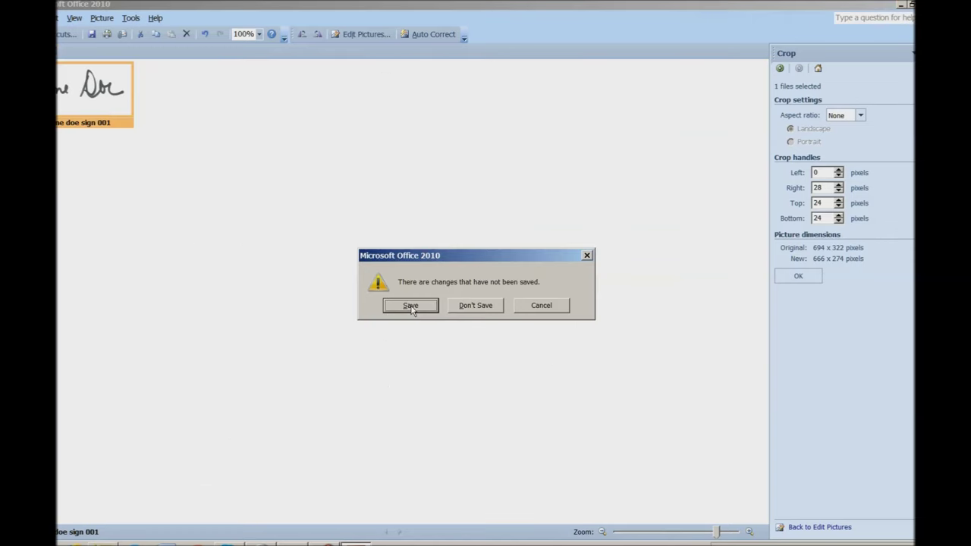
pyautogui.click(410, 306)
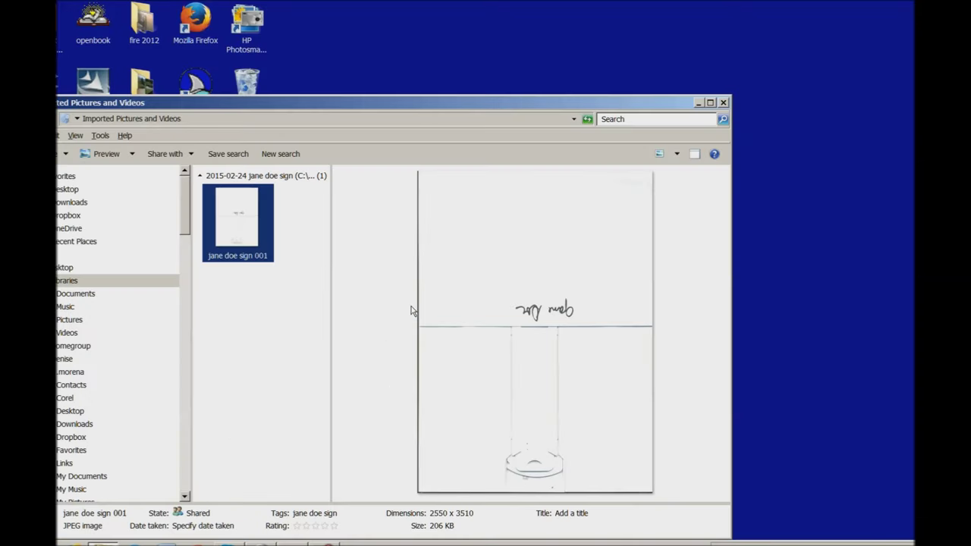
# Close Explorer, type 'Name: __________________' in the new Word document, and open Insert Picture.
pyautogui.hotkey('alt', 'F4')
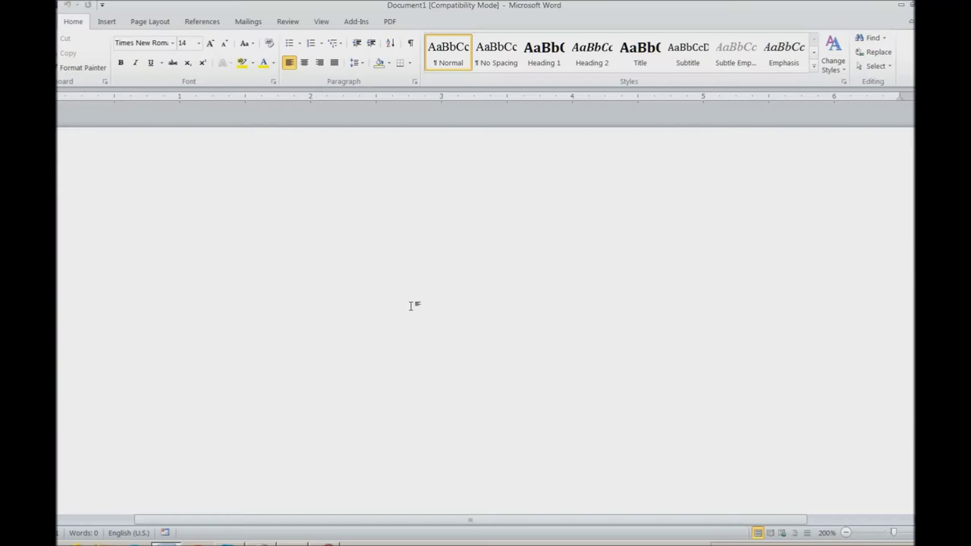
pyautogui.write('Name:')
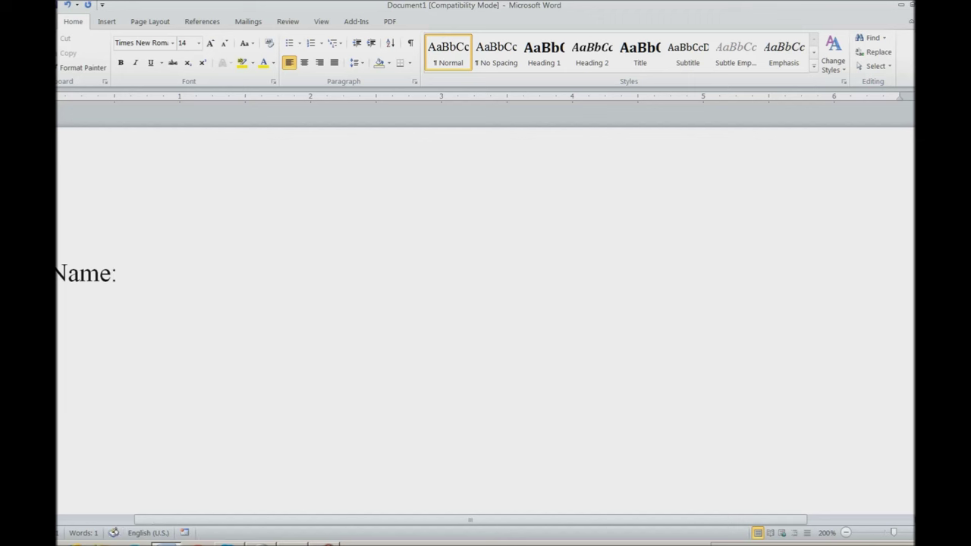
pyautogui.write(' __________________')
pyautogui.hotkey('ctrl', 'Left')
pyautogui.hotkey('alt', 'n')
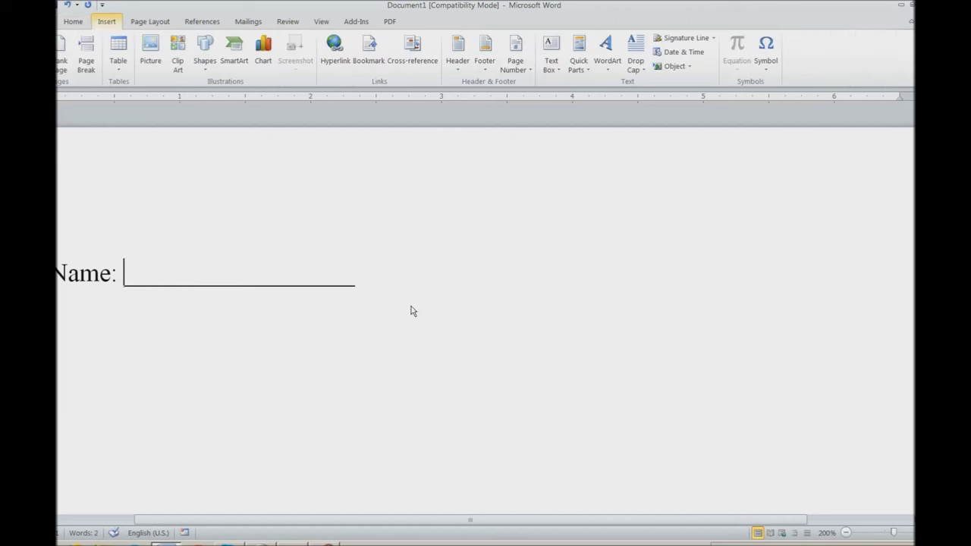
pyautogui.press('p')
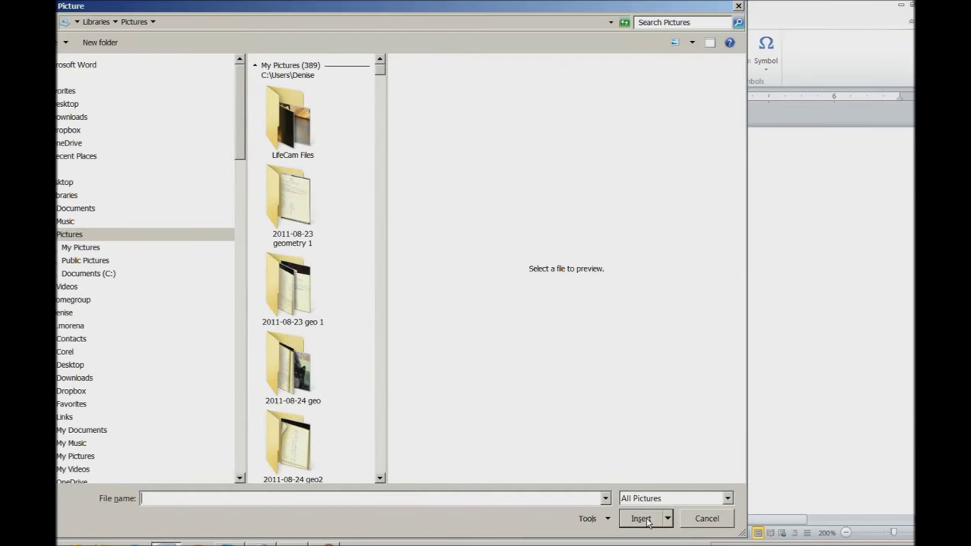
# Insert jane doe sign 001.jpg after 'Name:', sized 1.08" by 2.31".
pyautogui.write('jane doe')
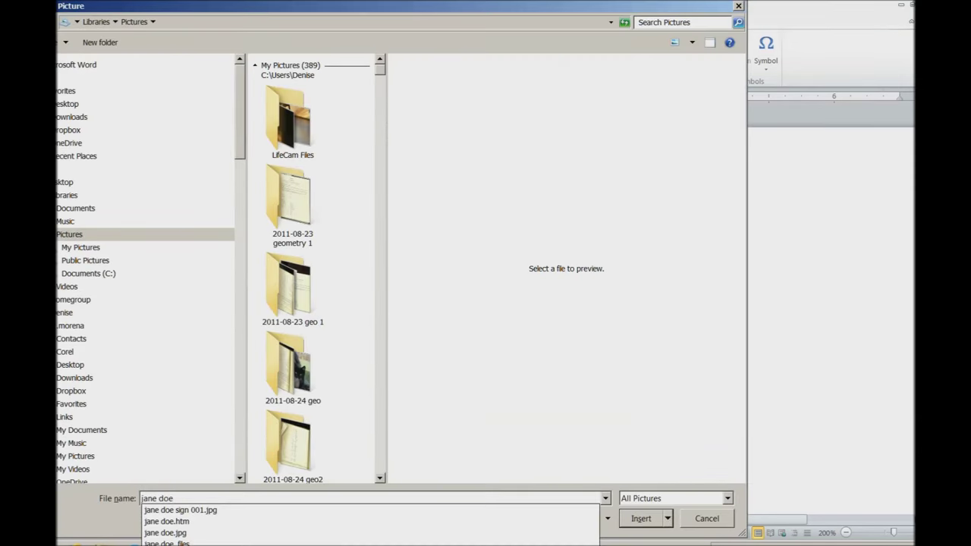
pyautogui.press('Down')
pyautogui.click(649, 524)
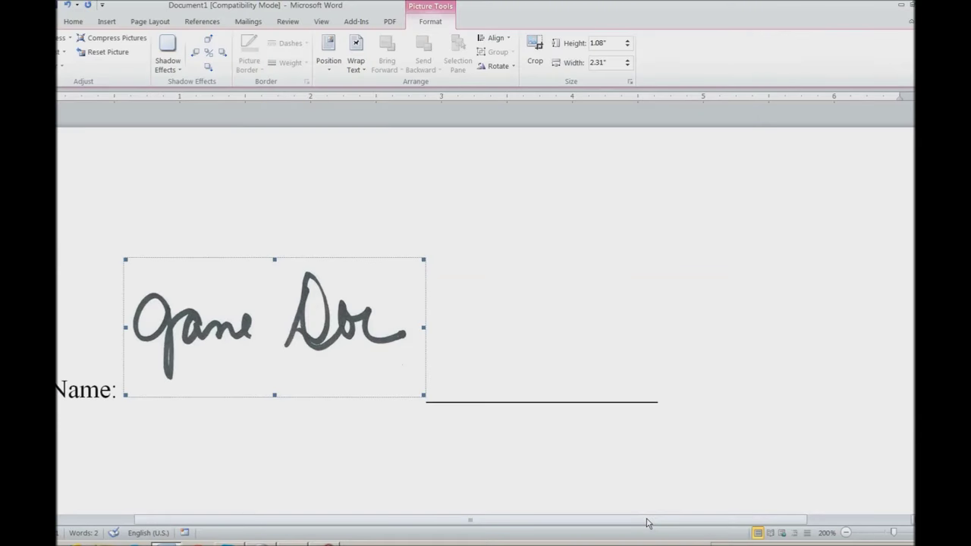
pyautogui.hotkey('shift', 'F10')
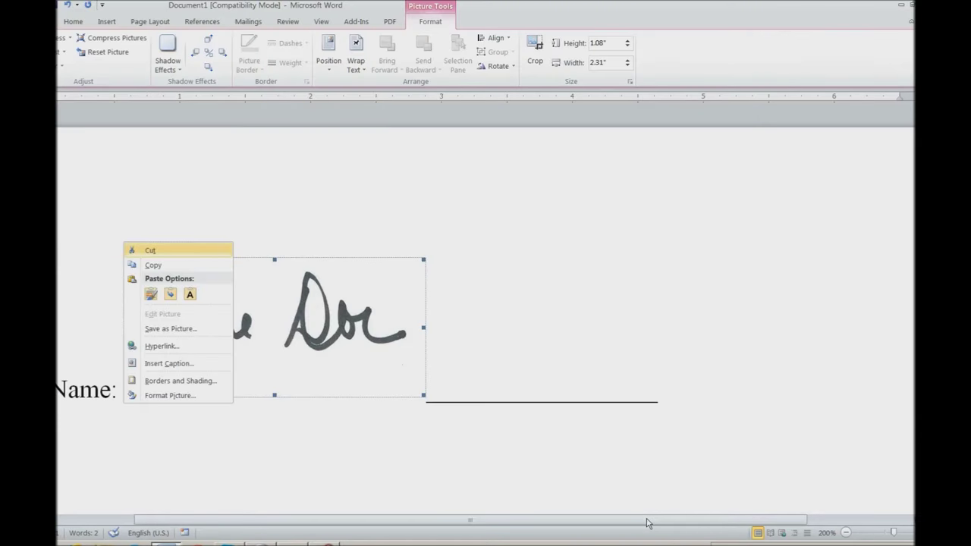
# In Format Picture, set the signature to Behind text, left-aligned, with 50% scale height.
pyautogui.press('Up')
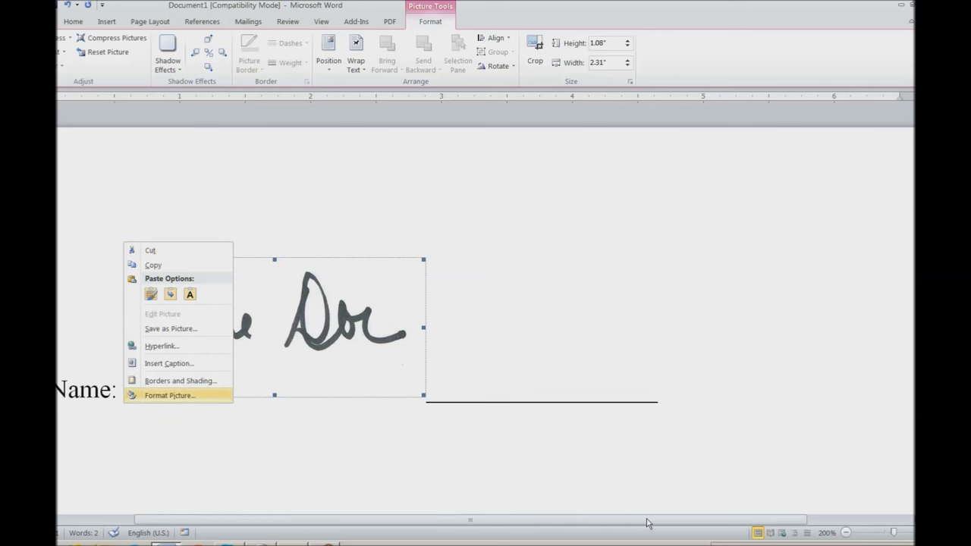
pyautogui.press('Return')
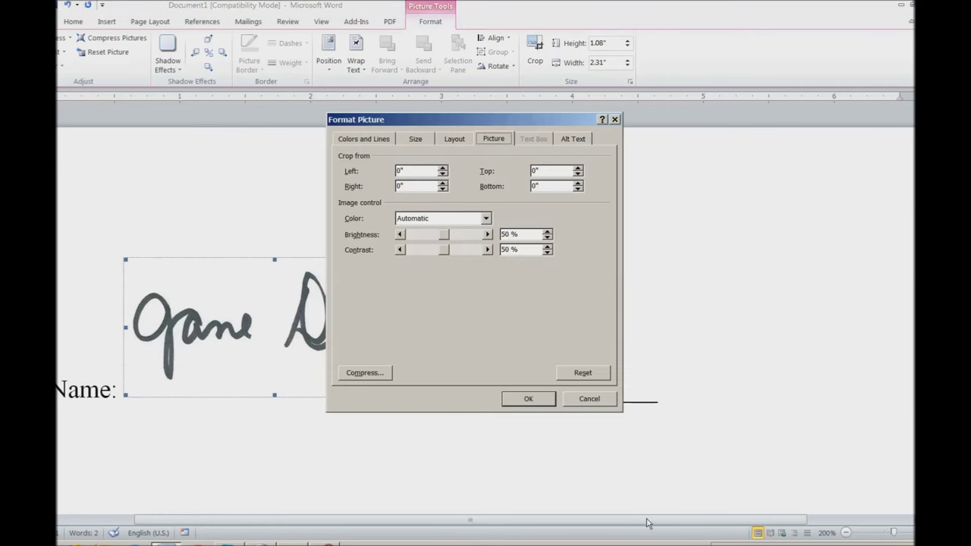
pyautogui.hotkey('ctrl', 'shift', 'Tab')
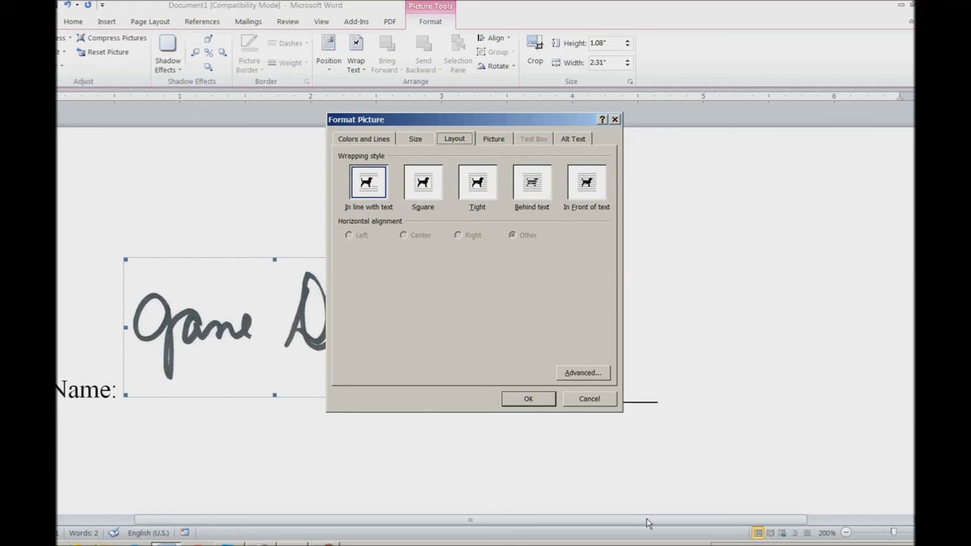
pyautogui.hotkey('alt', 'b')
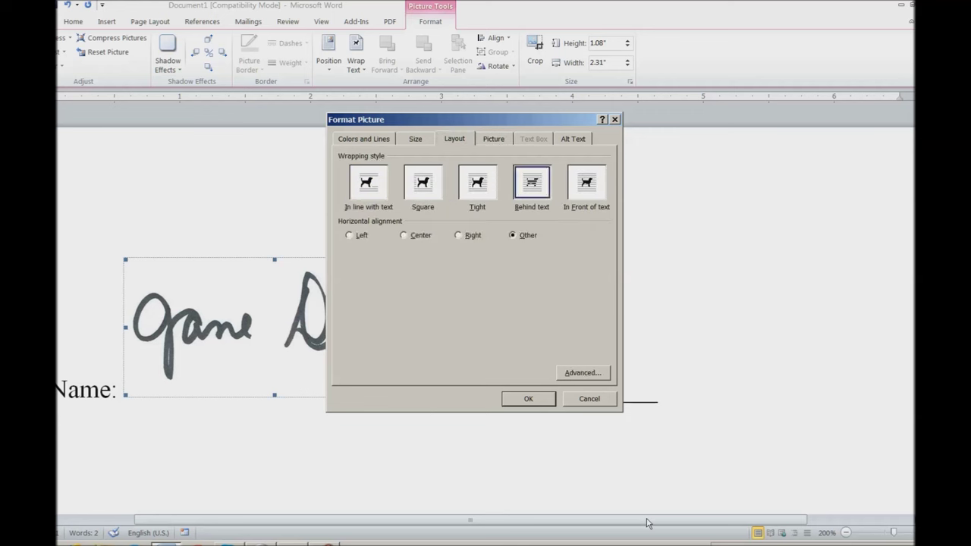
pyautogui.hotkey('alt', 'l')
pyautogui.hotkey('ctrl', 'shift', 'Tab')
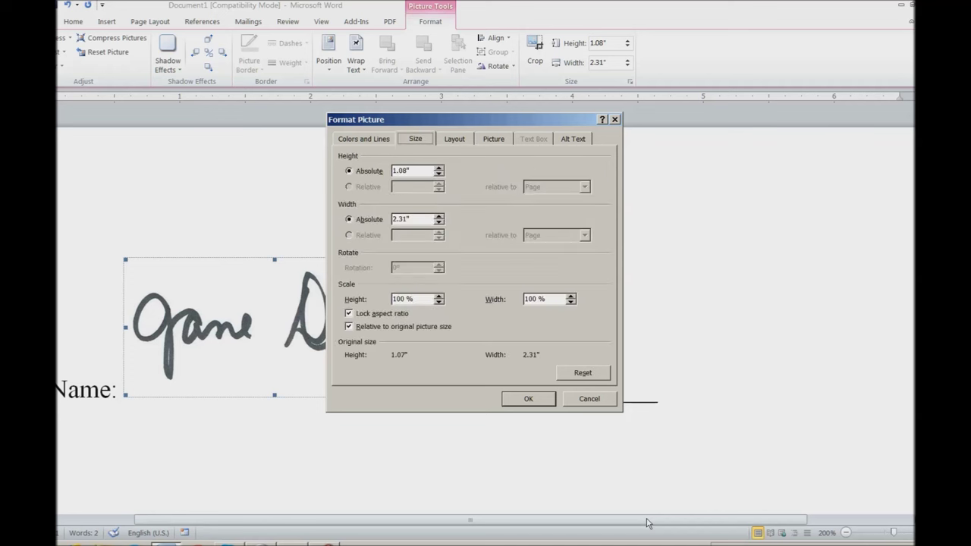
pyautogui.hotkey('alt', 'h')
pyautogui.write('50')
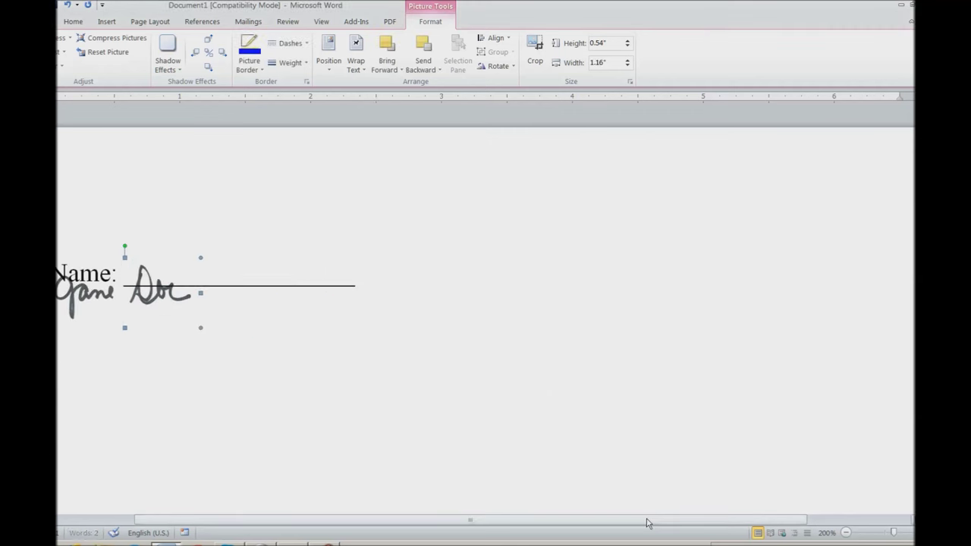
# Nudge the signature up and right onto the underline after 'Name:', then deselect it.
pyautogui.press('Up')
pyautogui.press('Up')
pyautogui.press('Up')
pyautogui.press('Up')
pyautogui.press('Up')
pyautogui.press('Up')
pyautogui.press('Up')
pyautogui.press('Up')
pyautogui.press('Up')
pyautogui.press('Up')
pyautogui.press('Up')
pyautogui.press('Up')
pyautogui.press('Up')
pyautogui.press('Up')
pyautogui.press('Up')
pyautogui.press('Up')
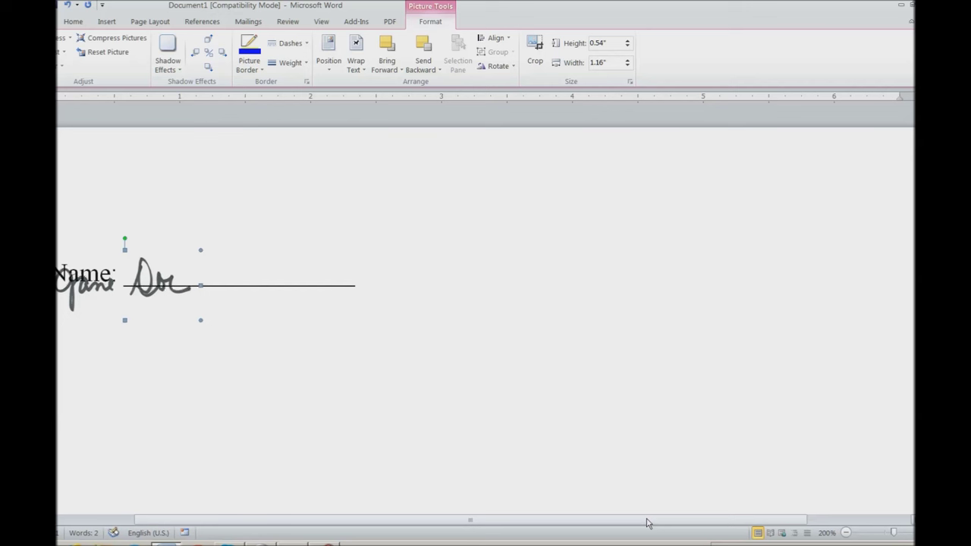
pyautogui.press('Up')
pyautogui.press('Up')
pyautogui.press('Up')
pyautogui.press('Up')
pyautogui.press('Right')
pyautogui.press('Right')
pyautogui.press('Right')
pyautogui.press('Right')
pyautogui.press('Right')
pyautogui.press('Right')
pyautogui.press('Right')
pyautogui.press('Right')
pyautogui.press('Right')
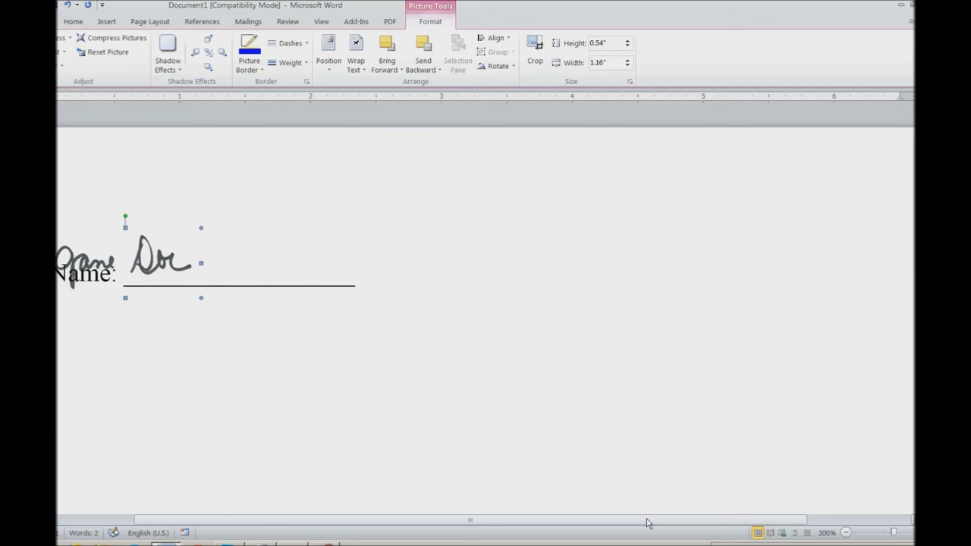
pyautogui.press('Right')
pyautogui.press('Right')
pyautogui.press('Right')
pyautogui.press('Right')
pyautogui.press('Right')
pyautogui.press('Right')
pyautogui.press('Right')
pyautogui.press('Right')
pyautogui.press('Right')
pyautogui.press('Right')
pyautogui.press('Right')
pyautogui.press('Right')
pyautogui.press('Right')
pyautogui.press('Right')
pyautogui.press('Right')
pyautogui.press('Right')
pyautogui.press('Right')
pyautogui.press('Right')
pyautogui.press('Right')
pyautogui.press('Right')
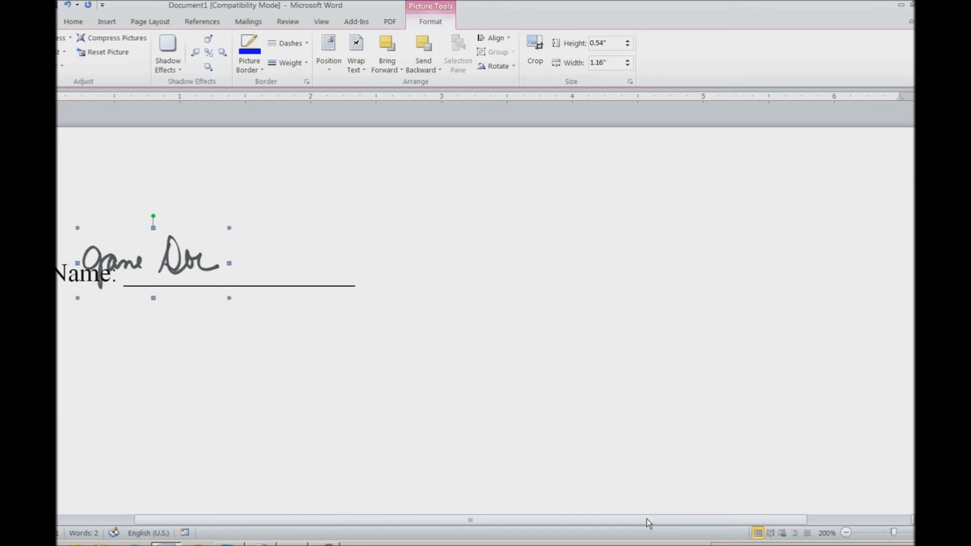
pyautogui.press('Right')
pyautogui.press('Right')
pyautogui.press('Right')
pyautogui.press('Right')
pyautogui.press('Right')
pyautogui.press('Right')
pyautogui.press('Right')
pyautogui.press('Right')
pyautogui.press('Right')
pyautogui.press('Right')
pyautogui.press('Right')
pyautogui.press('Right')
pyautogui.press('Right')
pyautogui.press('Right')
pyautogui.press('Right')
pyautogui.press('Right')
pyautogui.press('Right')
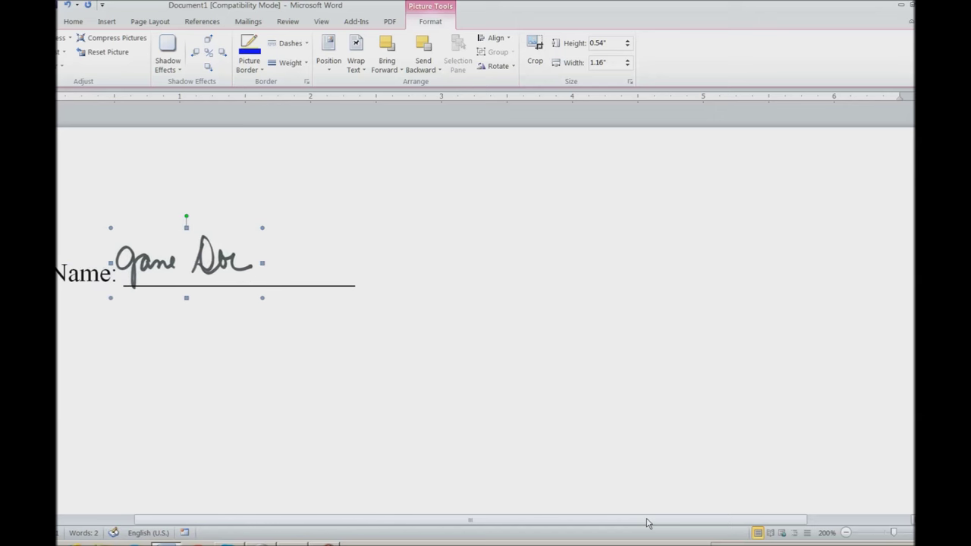
pyautogui.press('Down')
pyautogui.press('Down')
pyautogui.press('Down')
pyautogui.press('Down')
pyautogui.press('Down')
pyautogui.press('Down')
pyautogui.press('Down')
pyautogui.press('Down')
pyautogui.press('Down')
pyautogui.press('Down')
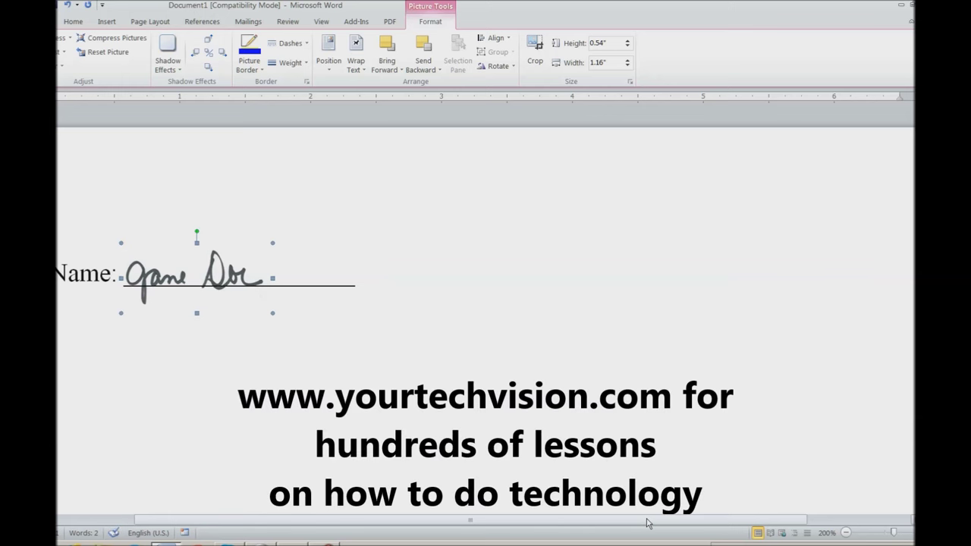
pyautogui.press('Escape')
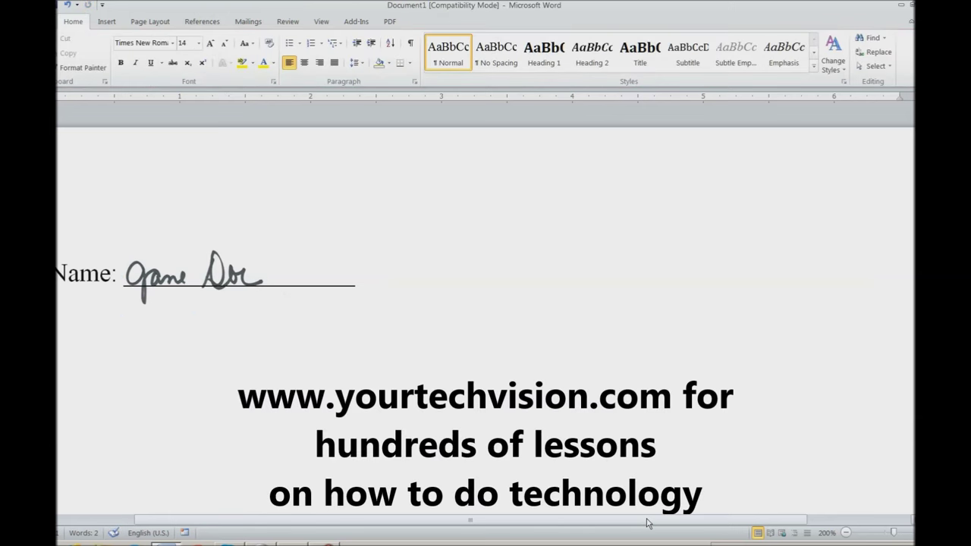